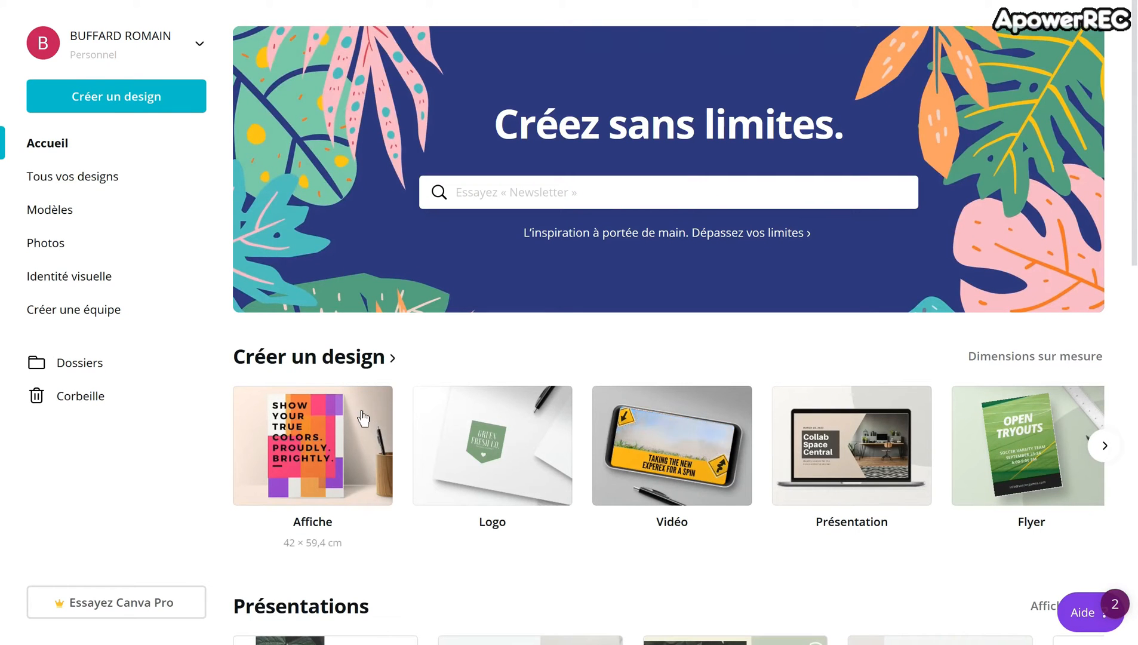
# Step: Create a new 42 × 59,4 cm poster design and browse the available poster templates
pyautogui.click(330, 442)
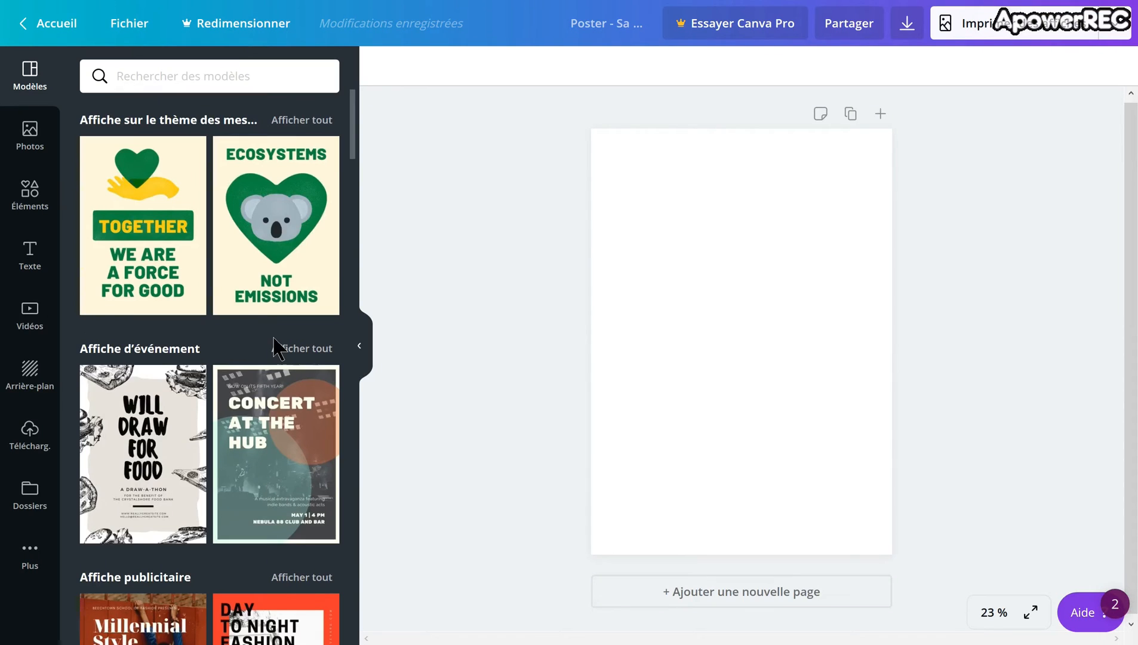
pyautogui.scroll(-1, 283, 353)
pyautogui.scroll(-15, 283, 352)
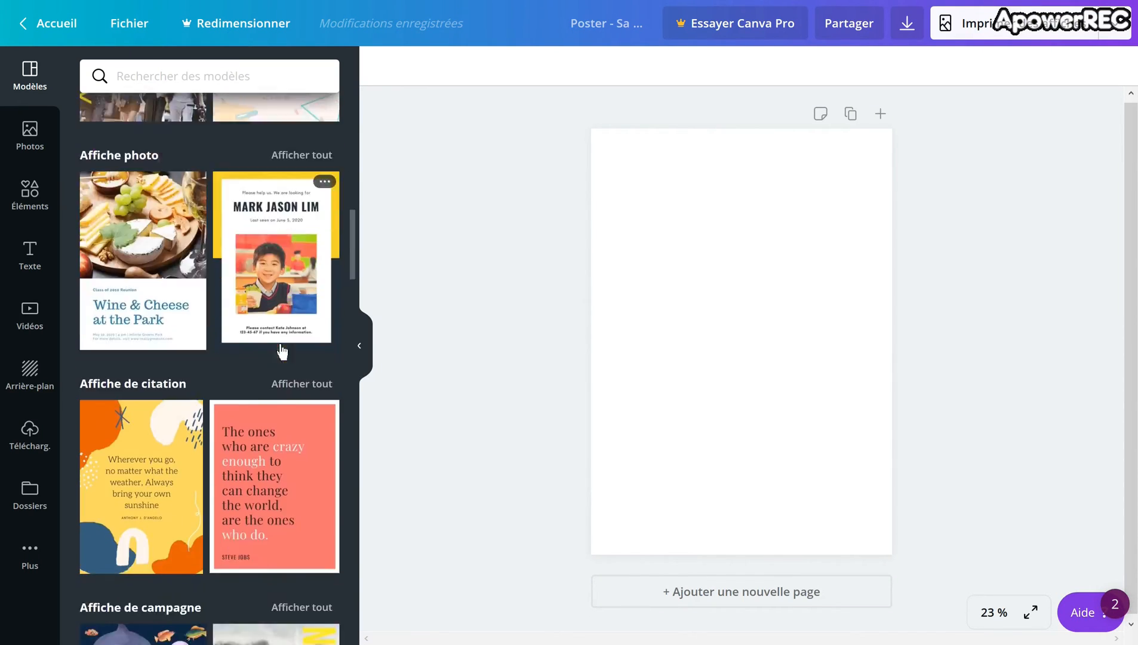
pyautogui.scroll(-13, 277, 348)
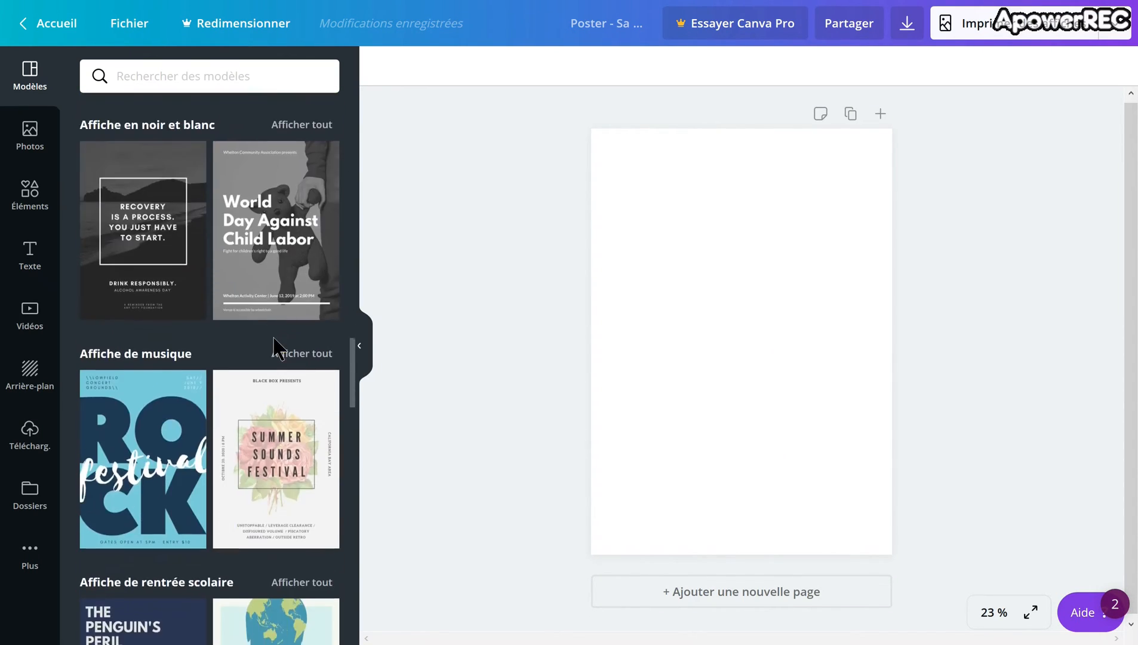
pyautogui.scroll(-8, 274, 339)
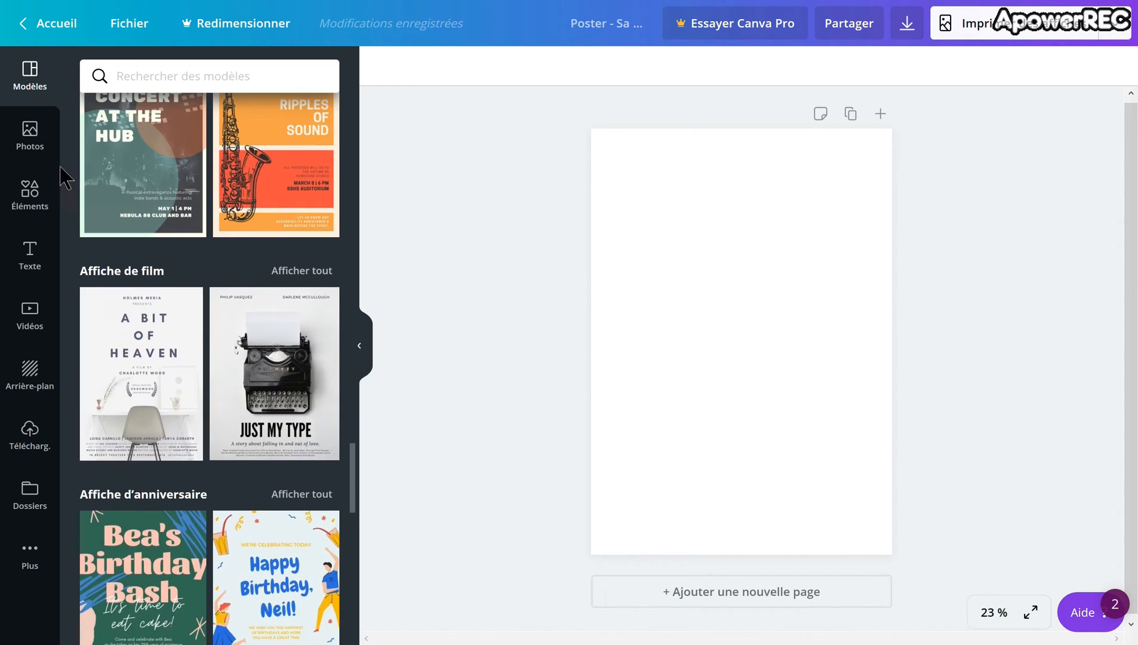
# Step: Insert the uploaded photo of hands holding a phone on the blank poster and set the page background to black
pyautogui.click(39, 460)
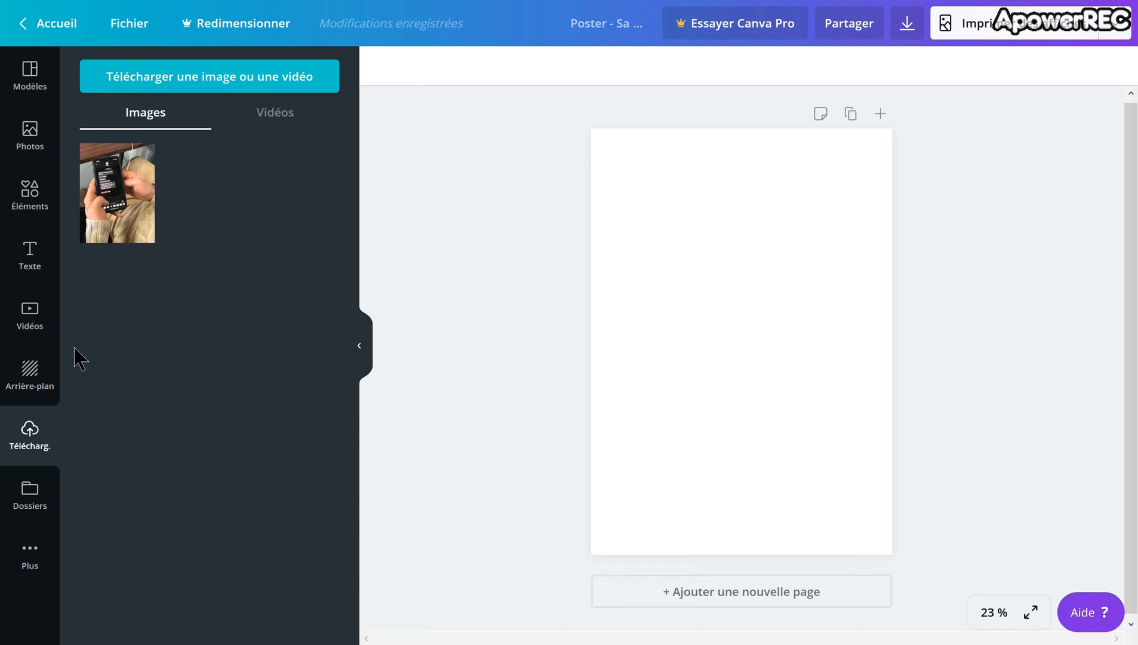
pyautogui.click(124, 242)
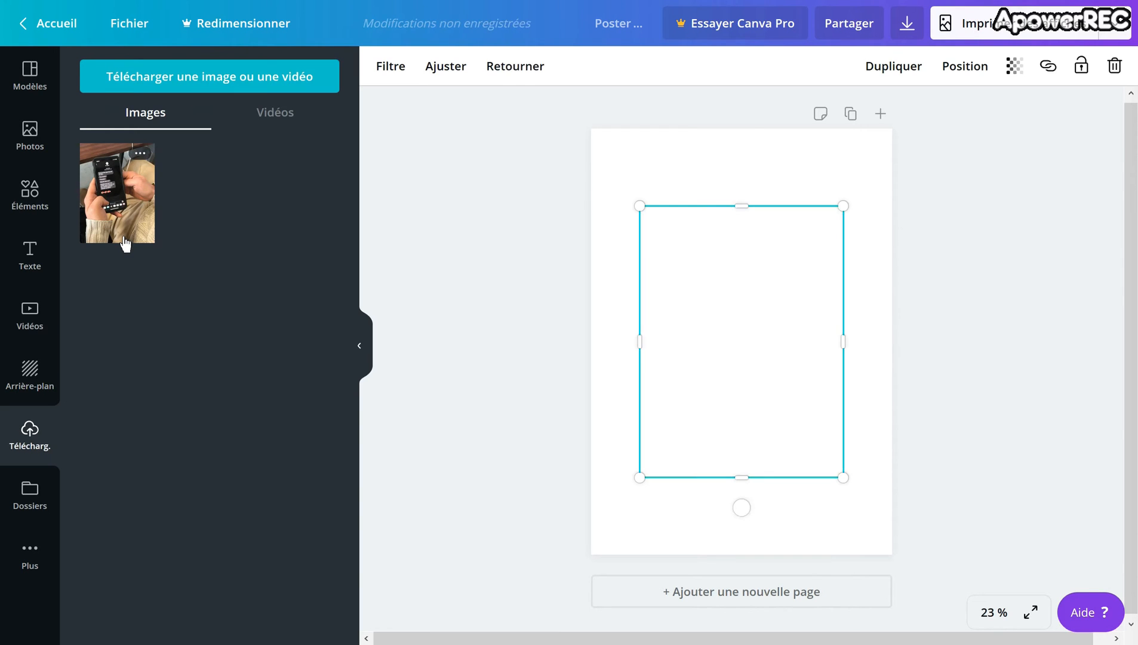
pyautogui.click(418, 346)
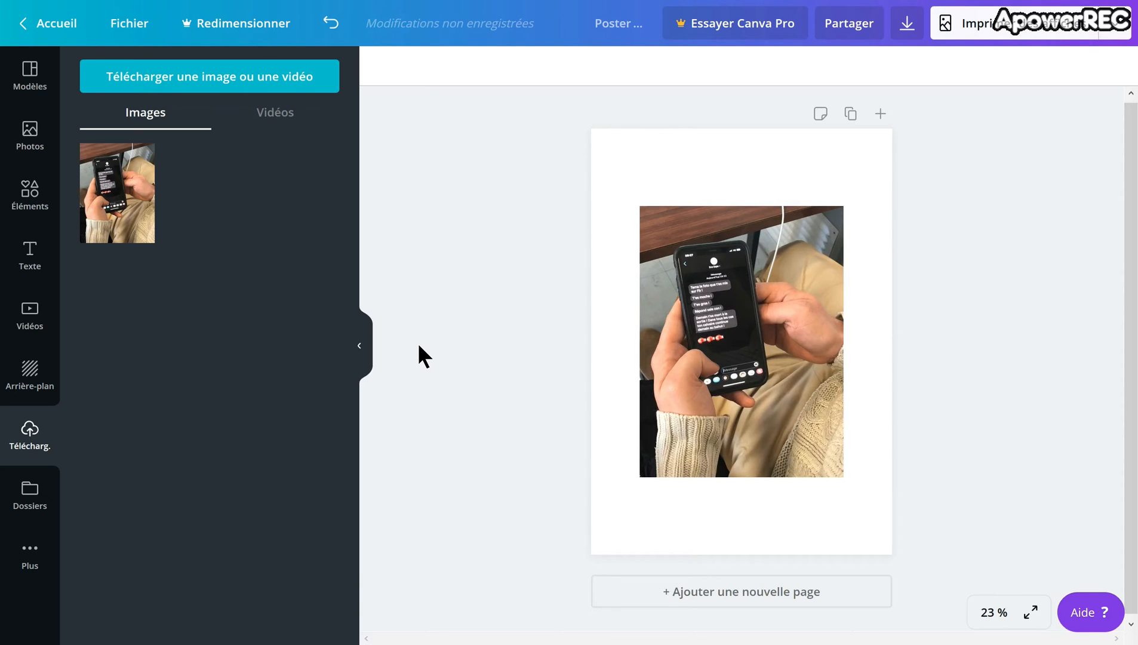
pyautogui.click(30, 376)
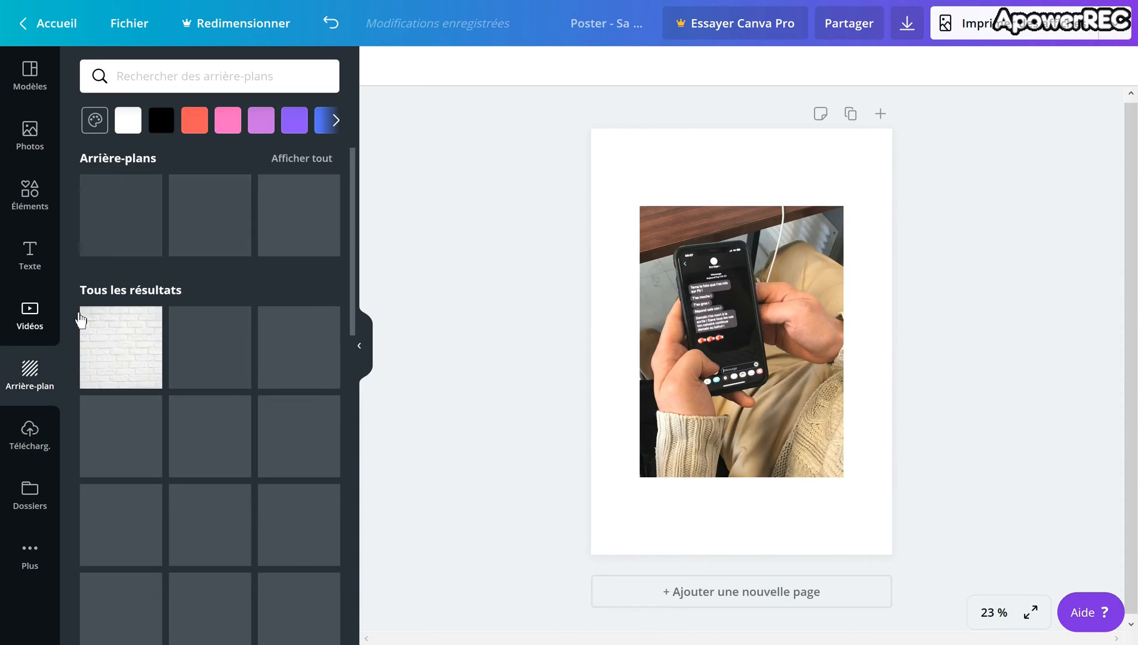
pyautogui.click(170, 134)
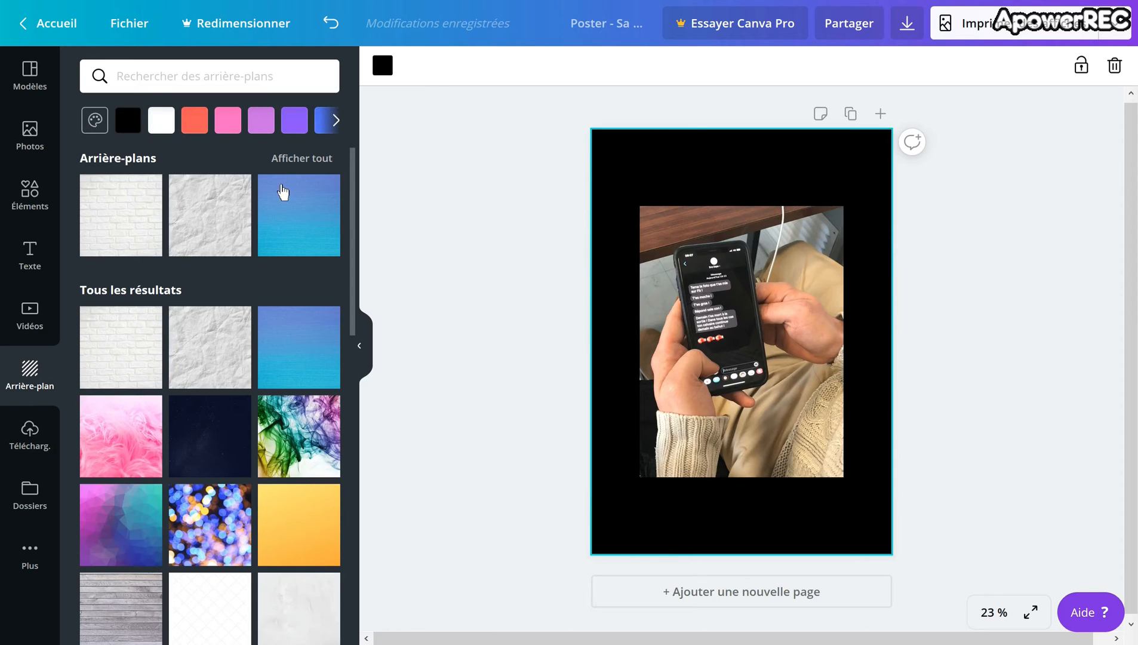
# Step: Enlarge and reposition the phone photo so it covers the entire poster page
pyautogui.click(657, 225)
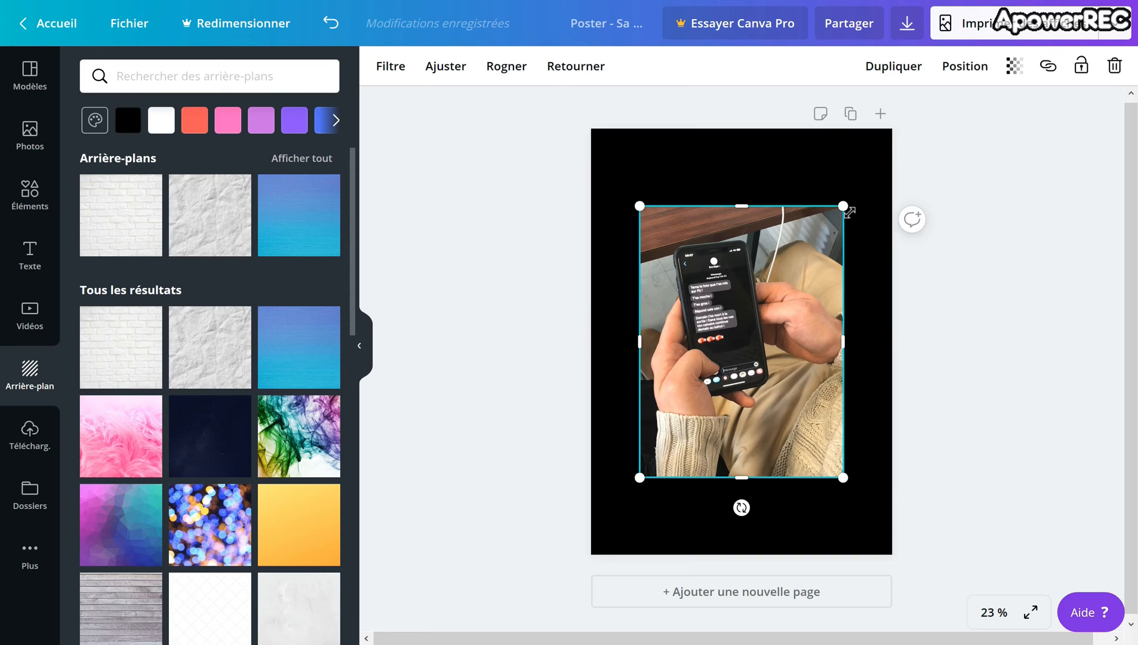
pyautogui.moveTo(852, 214); pyautogui.dragTo(887, 120)
pyautogui.moveTo(750, 422); pyautogui.dragTo(741, 441)
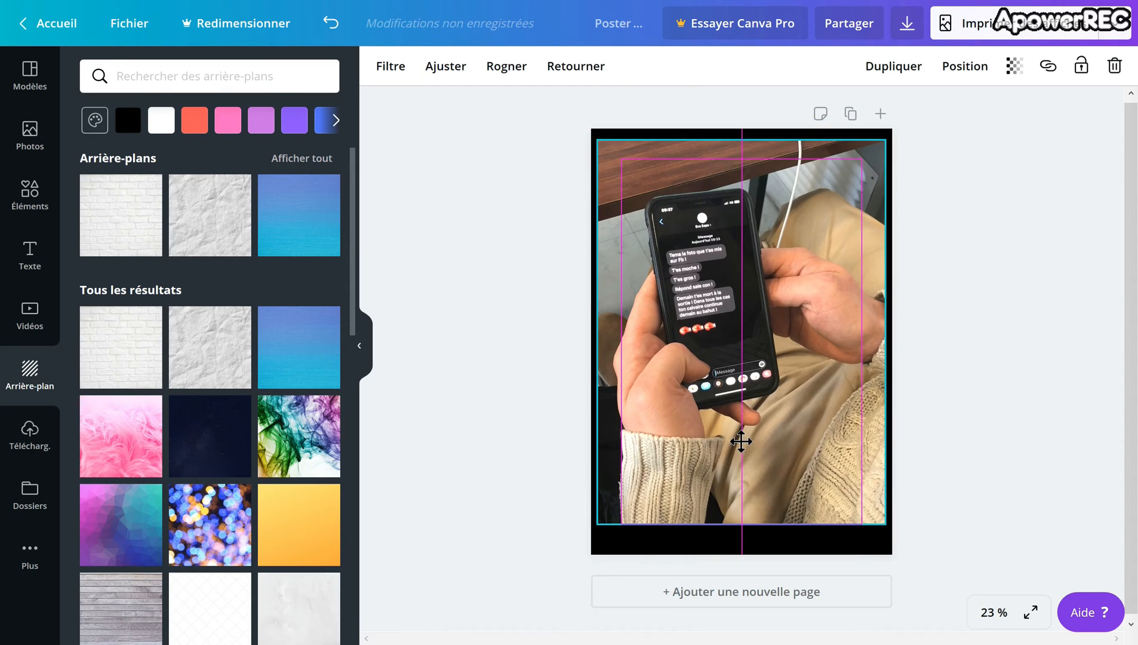
pyautogui.moveTo(885, 523); pyautogui.dragTo(909, 565)
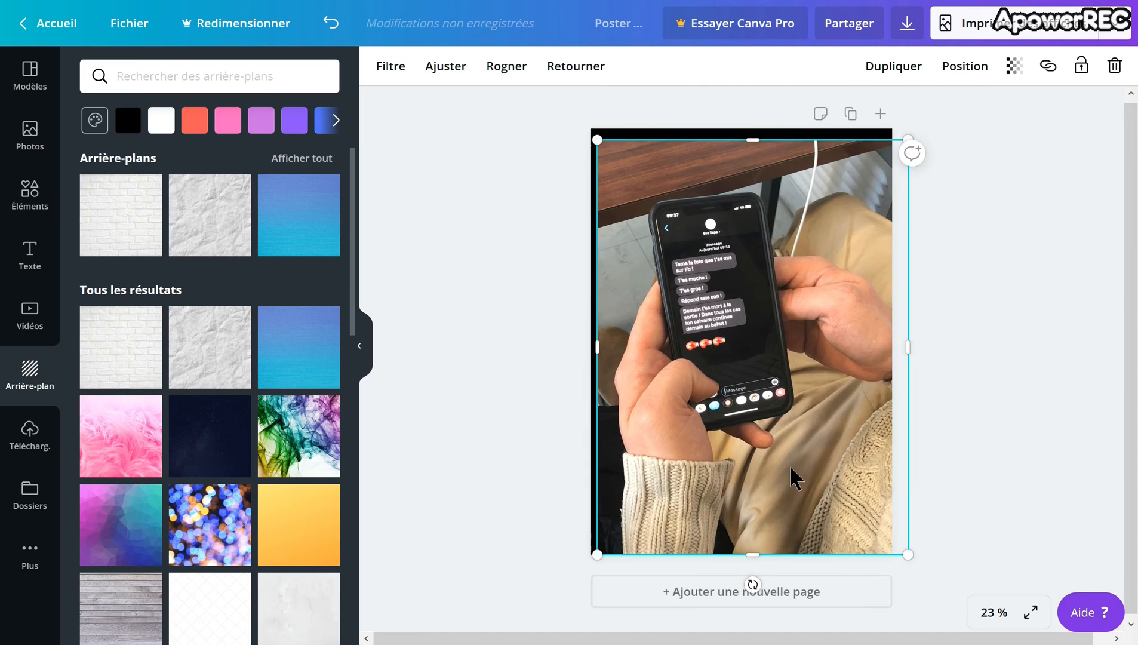
pyautogui.moveTo(790, 468); pyautogui.dragTo(780, 469)
pyautogui.click(960, 519)
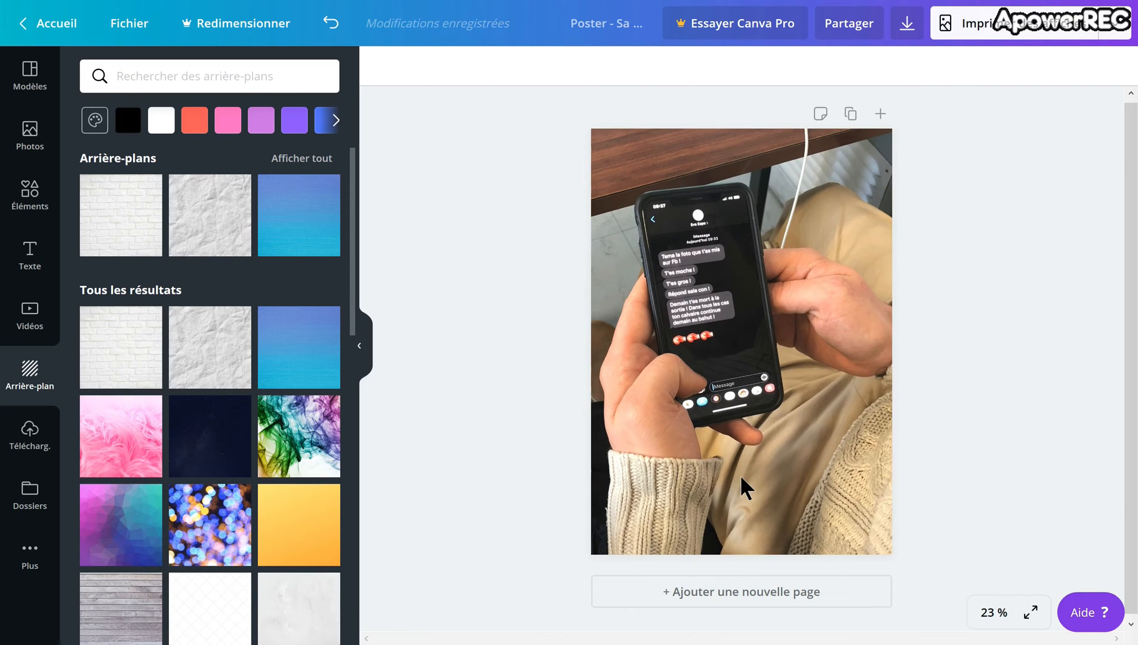
# Step: Add a heading reading "Ton réseau, Ta Responsabilité" in the upper-right area of the poster
pyautogui.click(44, 278)
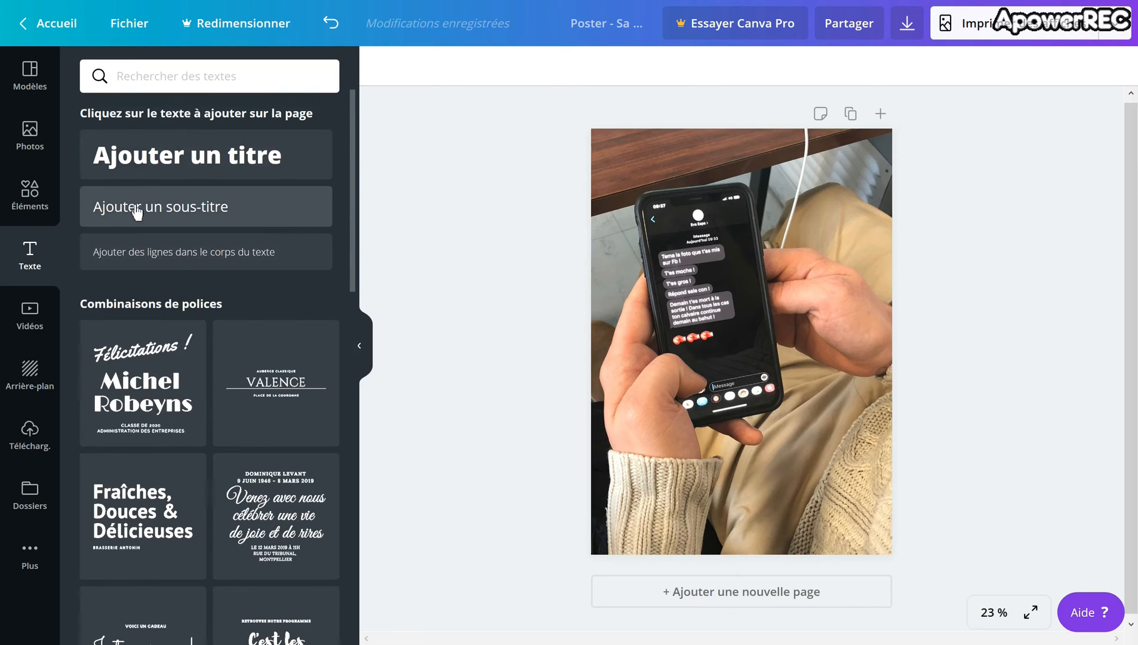
pyautogui.click(149, 178)
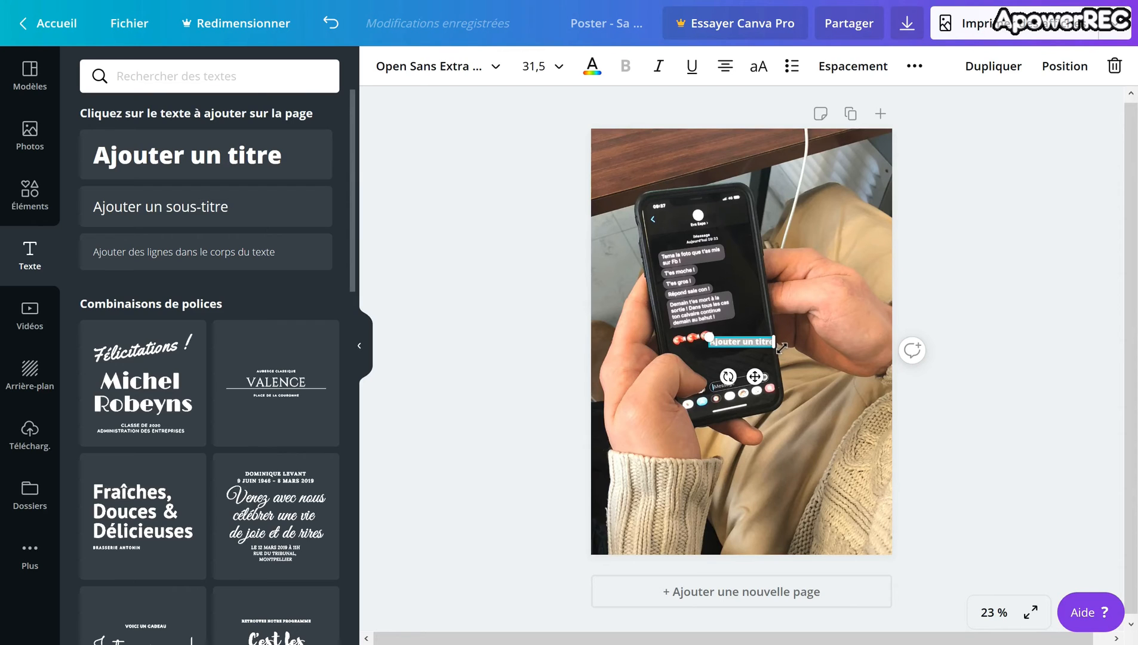
pyautogui.moveTo(773, 348); pyautogui.dragTo(857, 188)
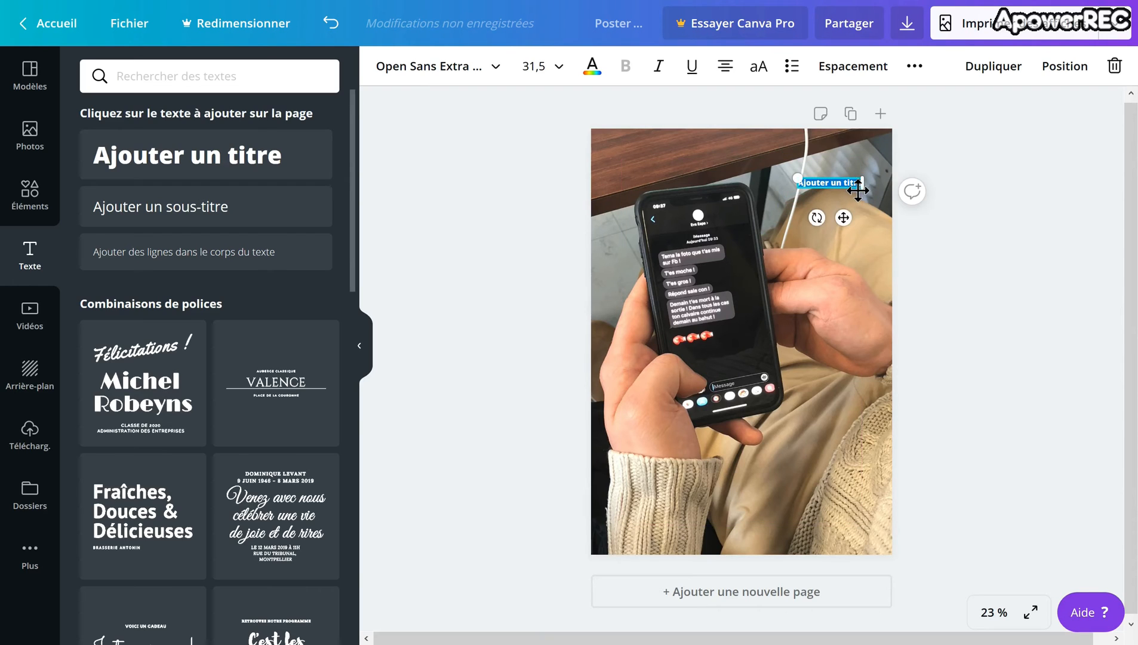
pyautogui.write('Ton réseau, Ta Responsabilité')
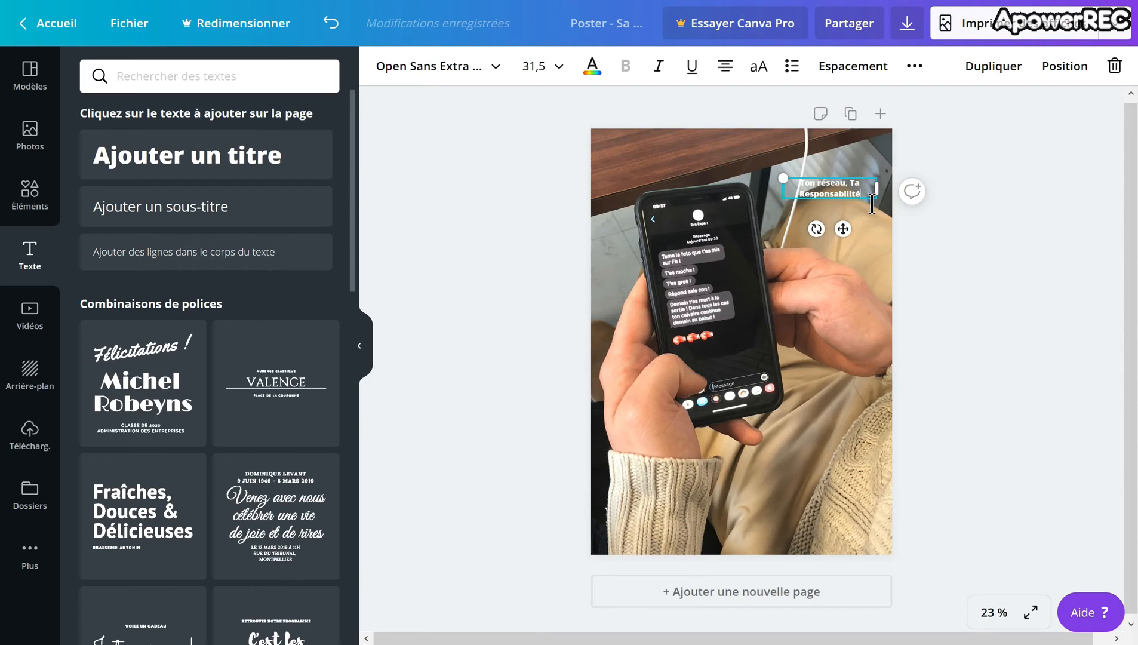
# Step: Set the font size of the "Ton réseau, Ta Responsabilité" heading to 64
pyautogui.moveTo(866, 203); pyautogui.dragTo(812, 193)
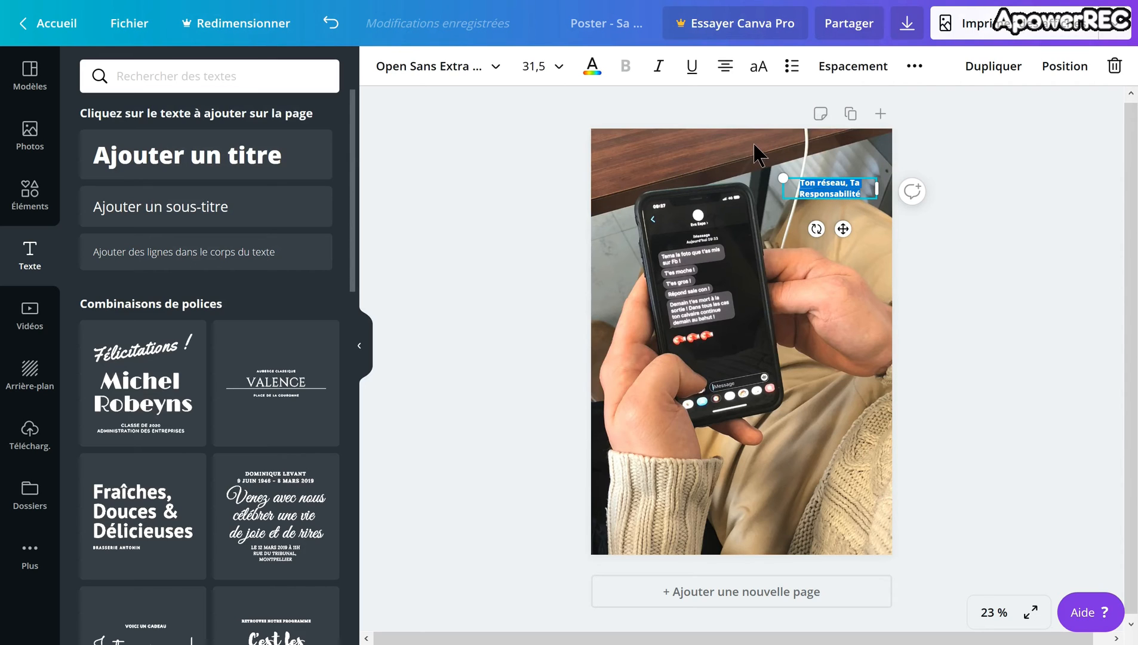
pyautogui.click(592, 67)
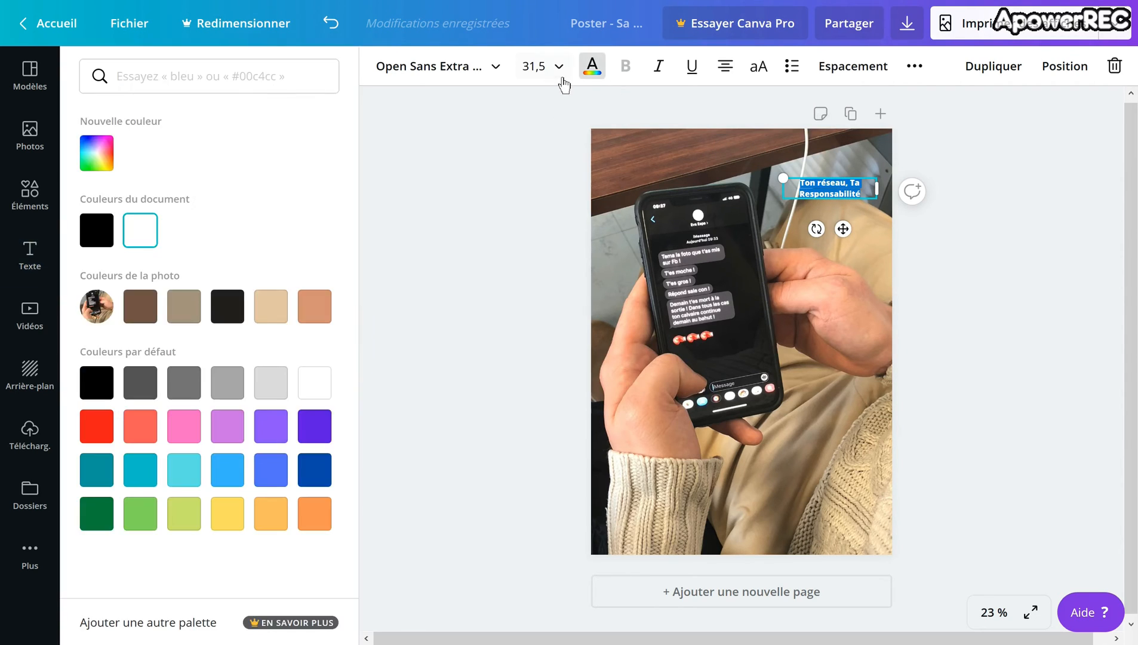
pyautogui.click(559, 76)
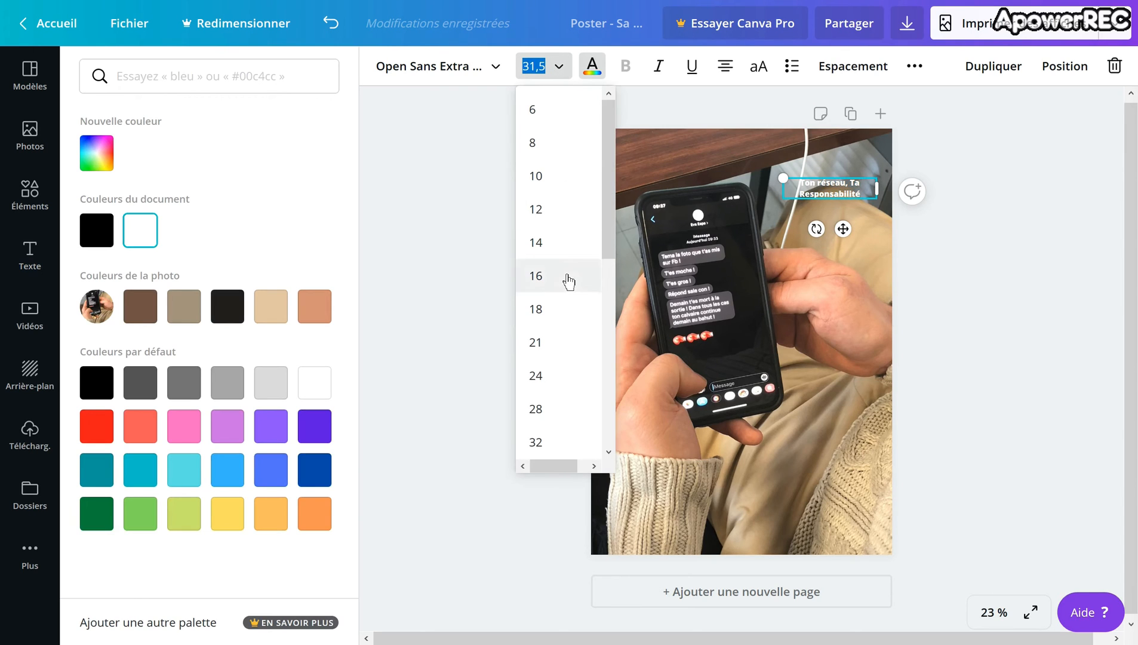
pyautogui.scroll(-5, 569, 279)
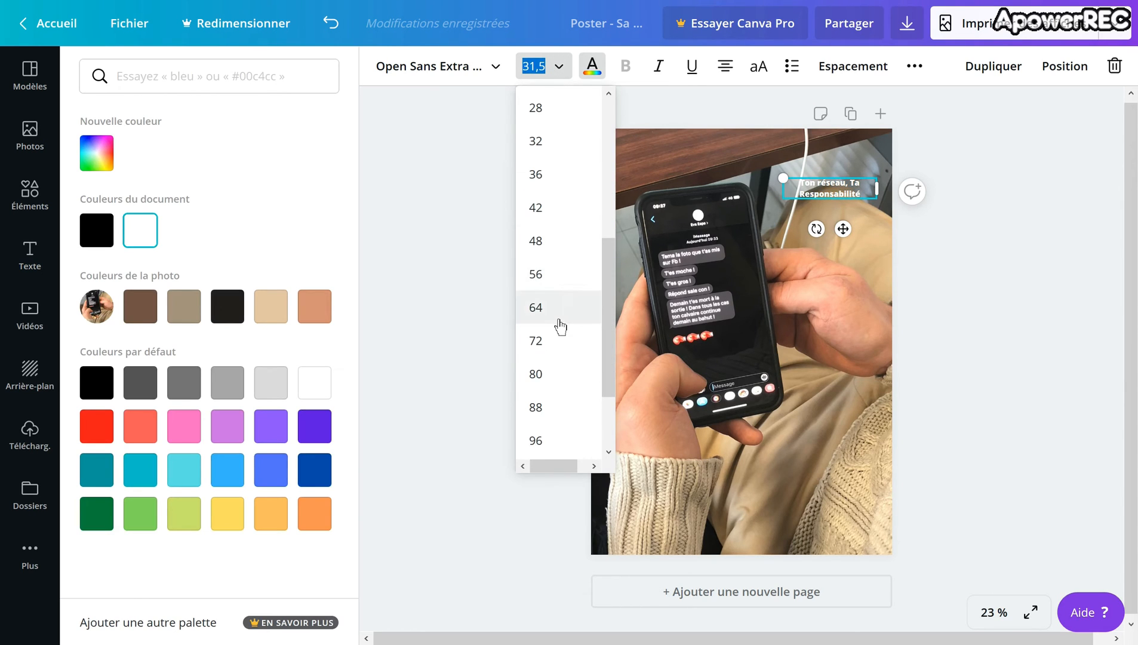
pyautogui.click(552, 313)
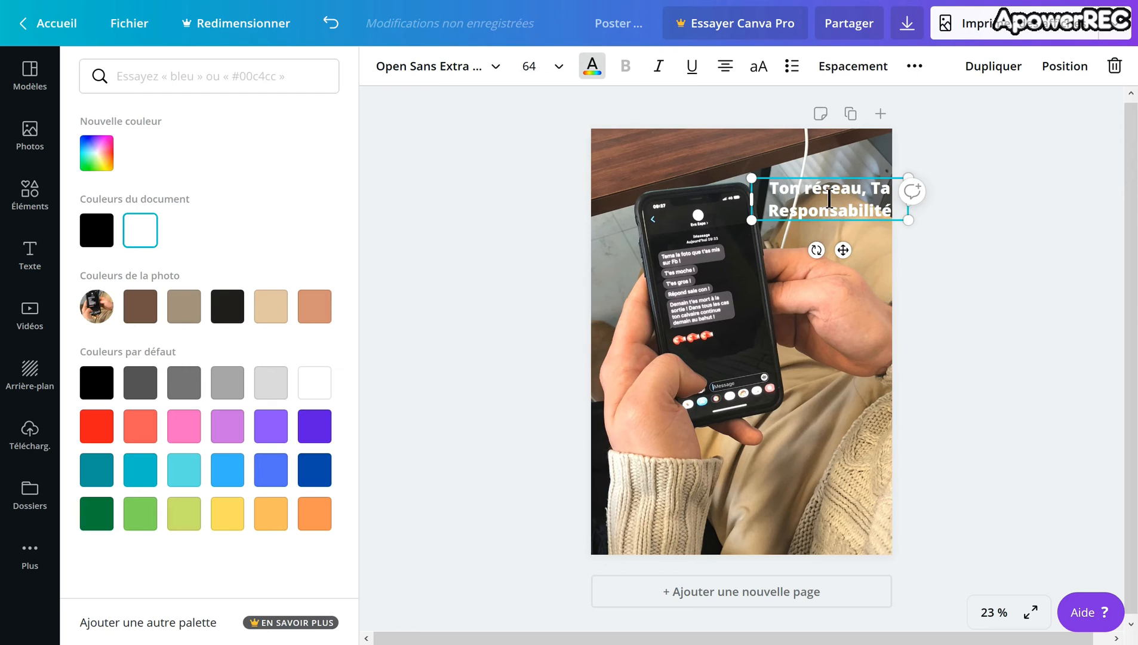
# Step: Move the heading to the poster's lower-left corner over the sleeve and colour its text black
pyautogui.moveTo(835, 190); pyautogui.dragTo(685, 481)
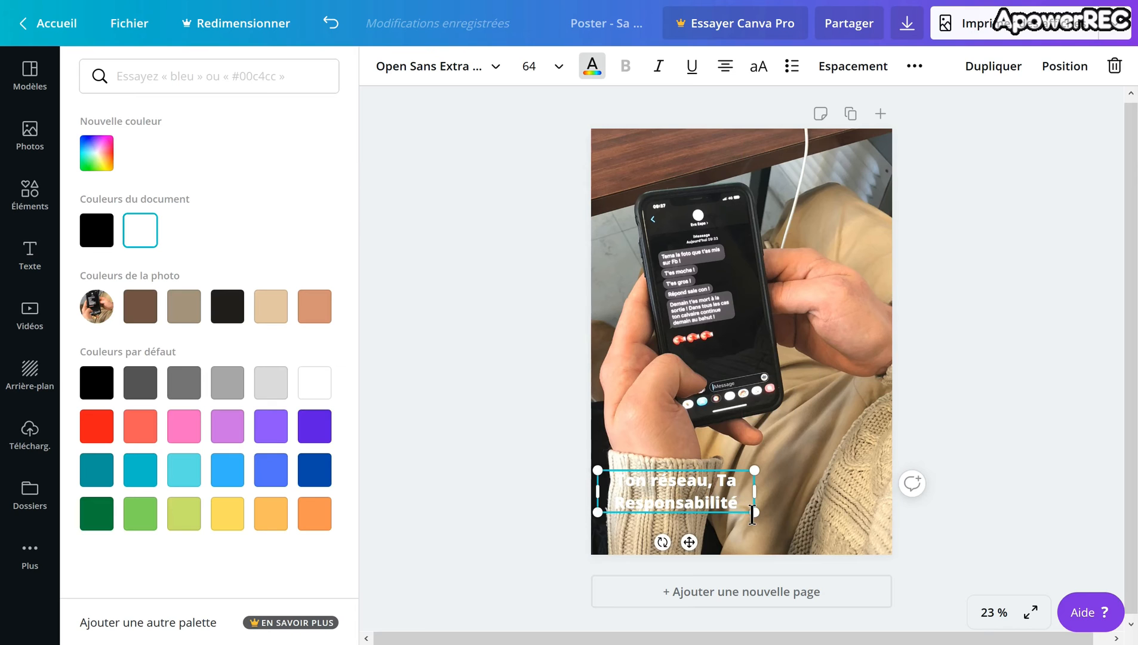
pyautogui.moveTo(752, 514); pyautogui.dragTo(627, 495)
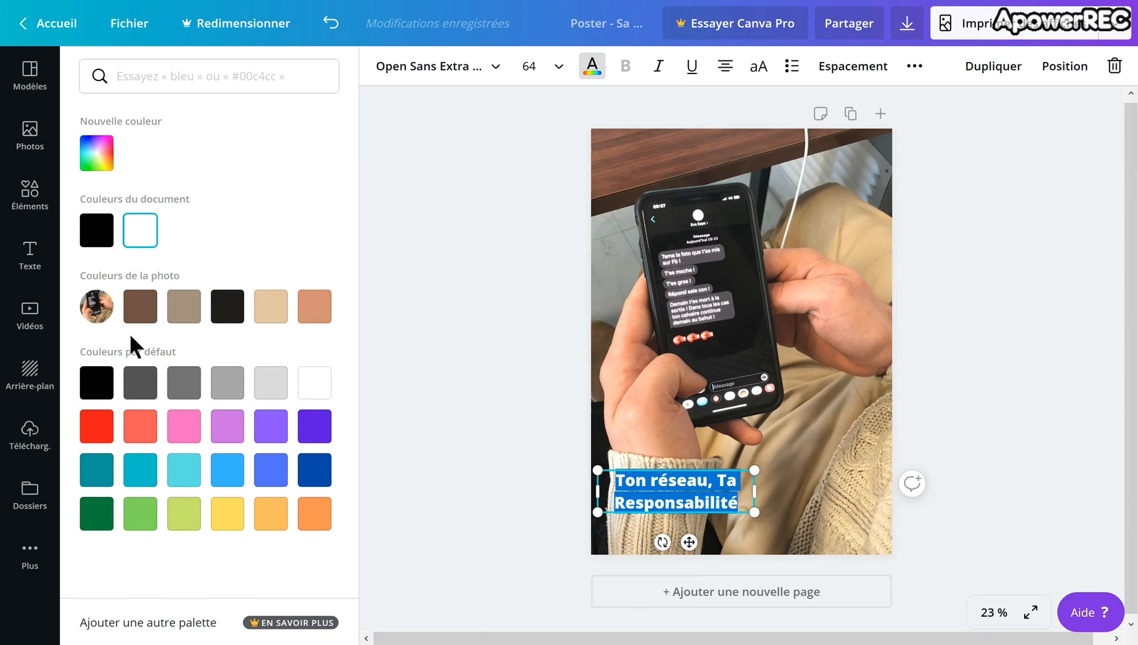
pyautogui.click(117, 383)
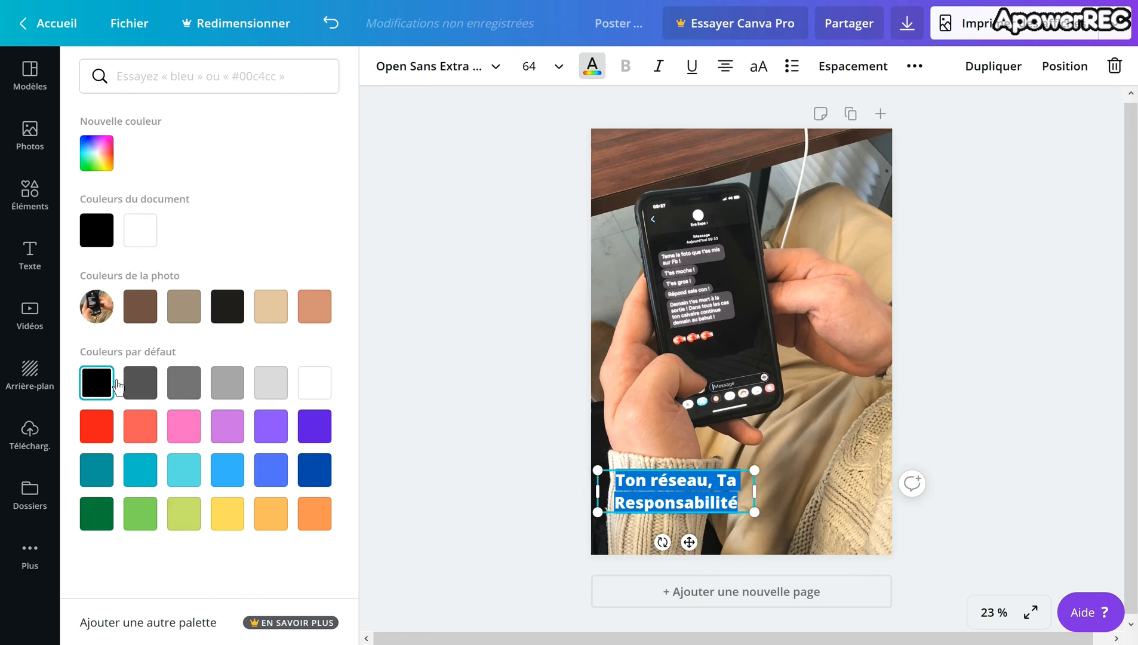
pyautogui.click(404, 379)
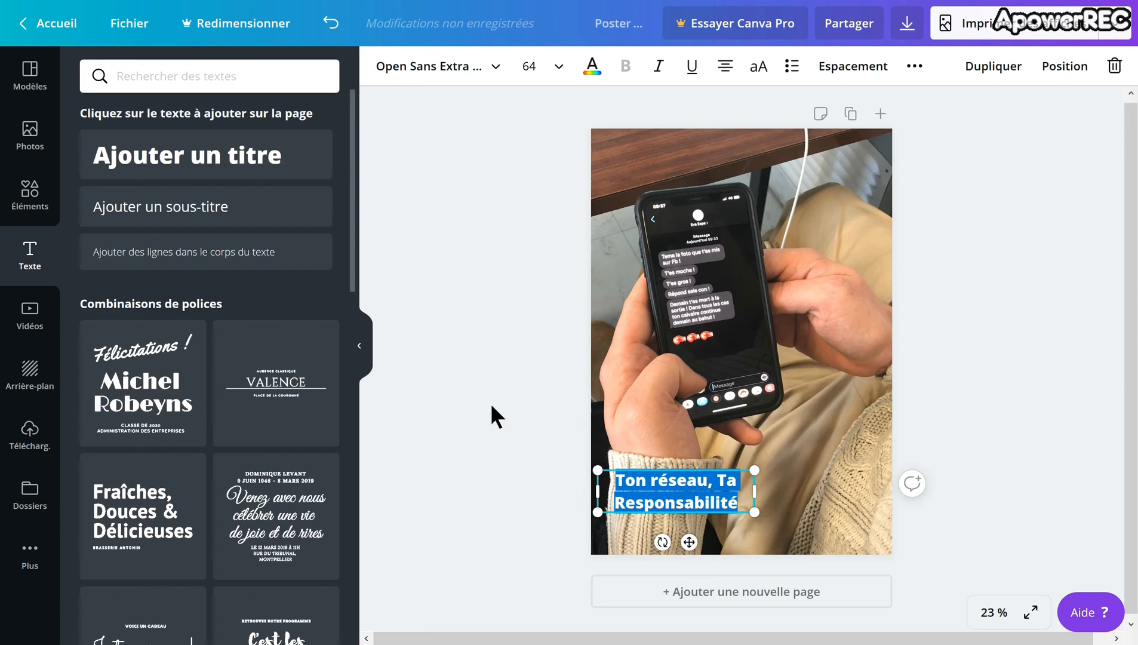
pyautogui.click(611, 408)
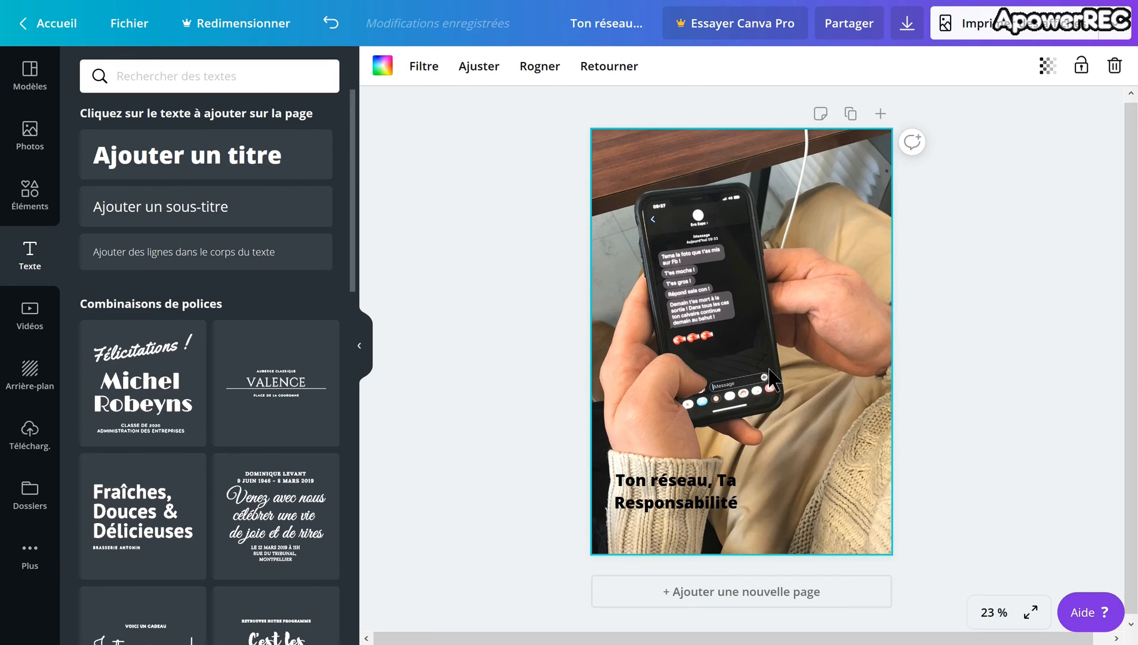
# Step: Copy the heading to the poster's upper-right corner and replace the copy's text with "Les mots blessent autant que les coups"
pyautogui.click(716, 506)
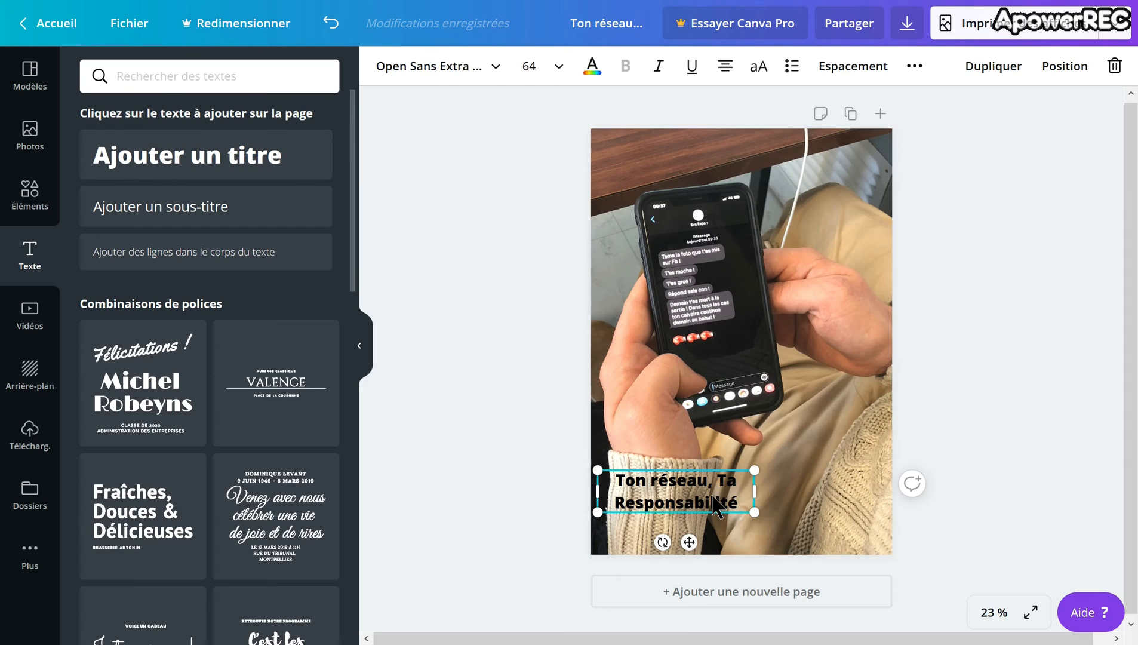
pyautogui.rightClick(716, 507)
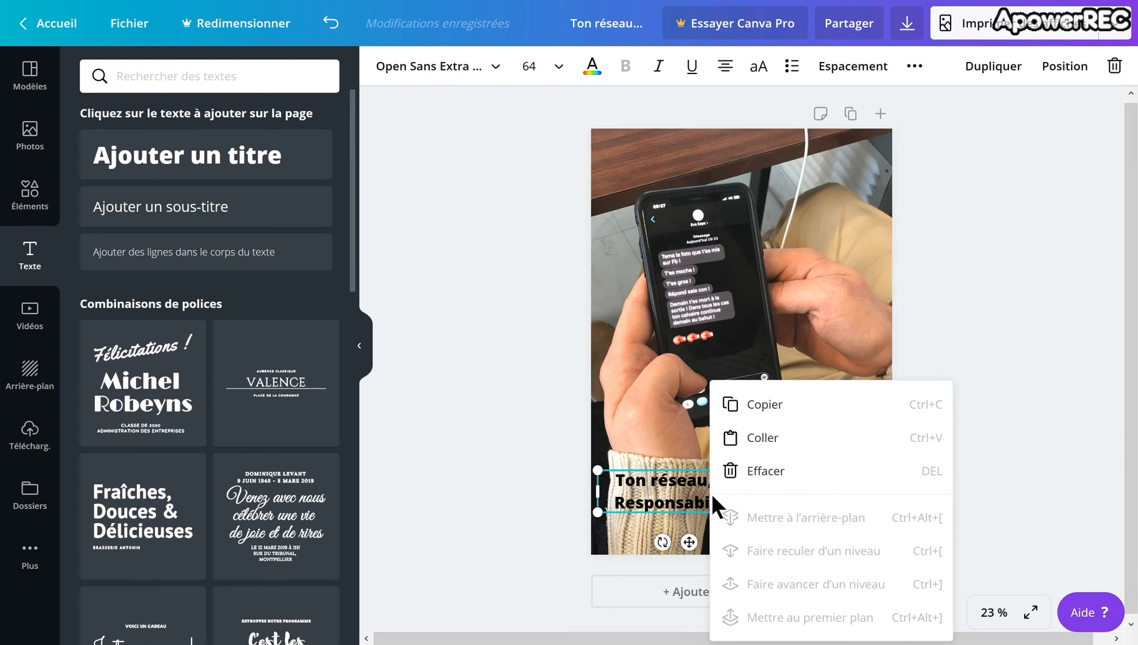
pyautogui.click(764, 418)
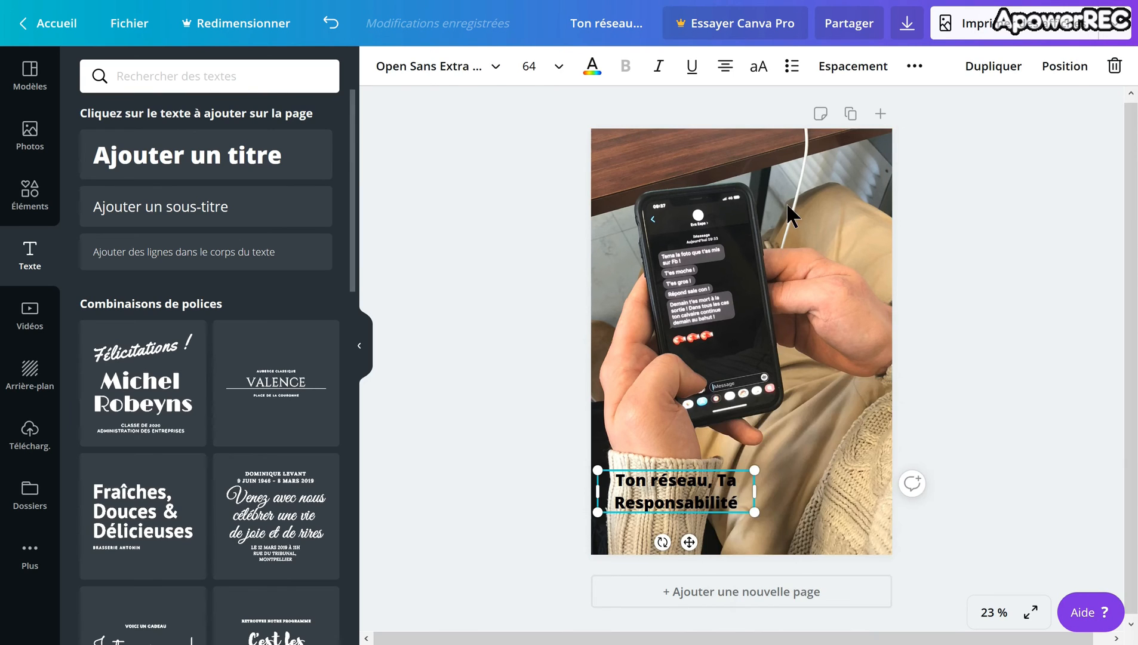
pyautogui.rightClick(789, 180)
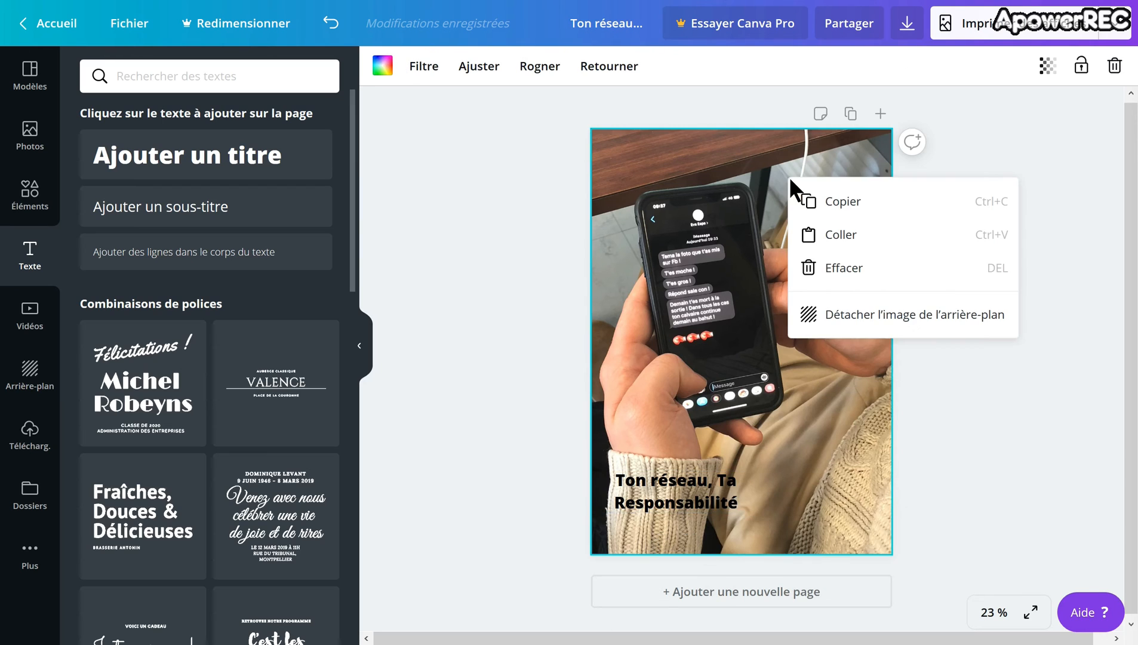
pyautogui.click(846, 242)
pyautogui.moveTo(645, 485); pyautogui.dragTo(771, 156)
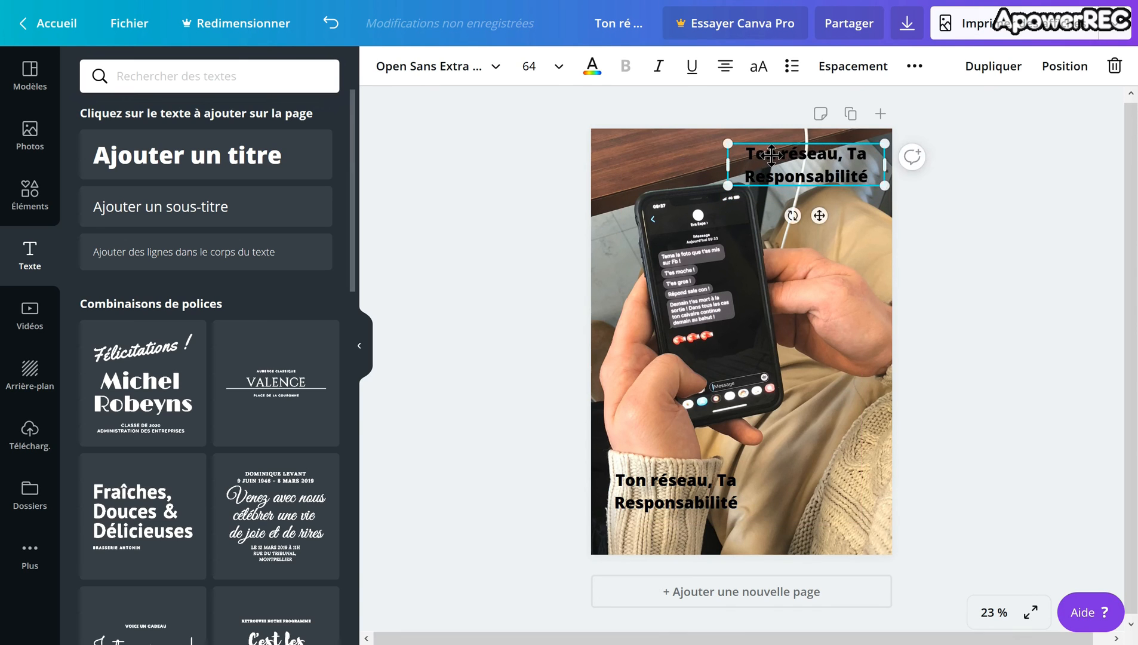
pyautogui.doubleClick(878, 185)
pyautogui.write('Les mots blessent autant que les coups')
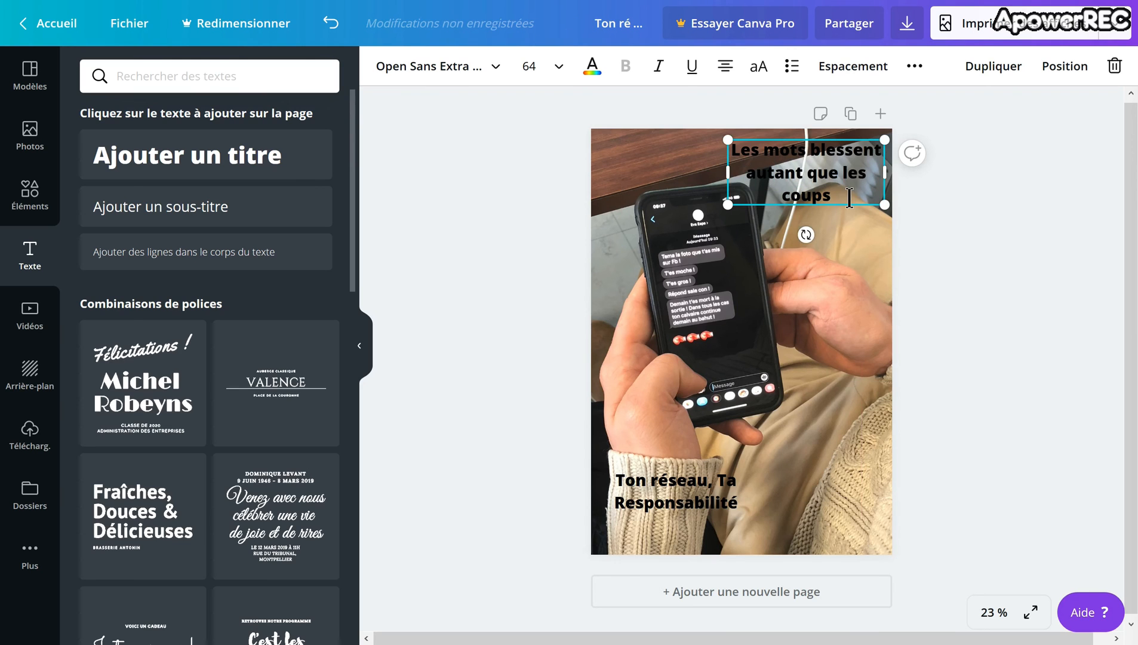
# Step: Colour the "Les mots blessent autant que les coups" heading white
pyautogui.moveTo(830, 198); pyautogui.dragTo(746, 165)
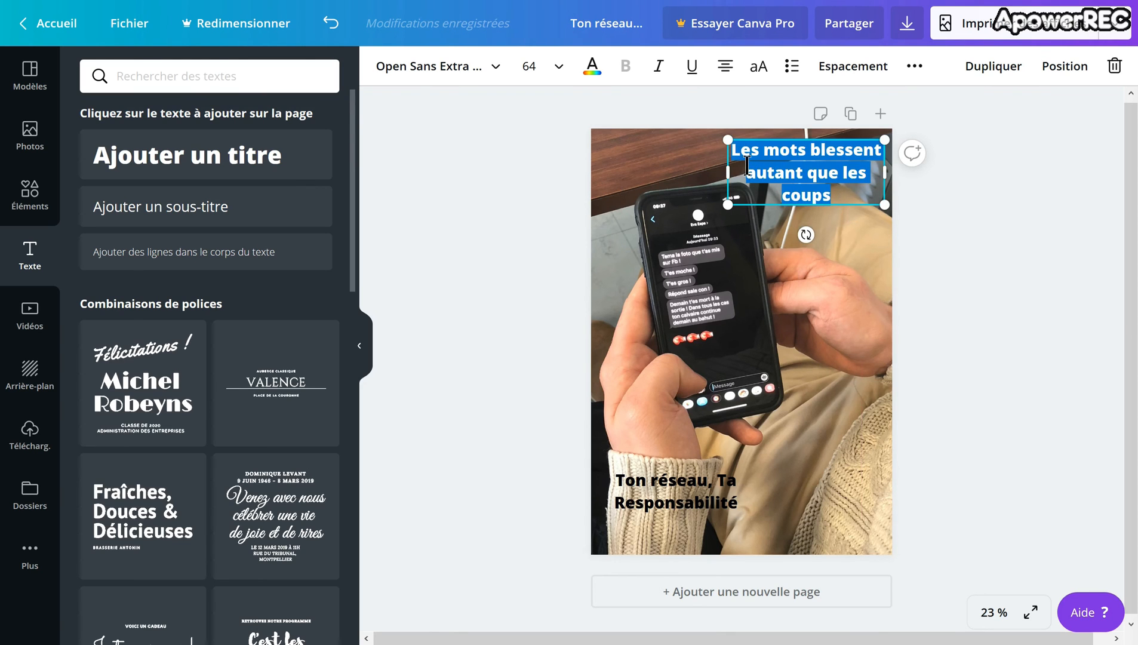
pyautogui.click(591, 67)
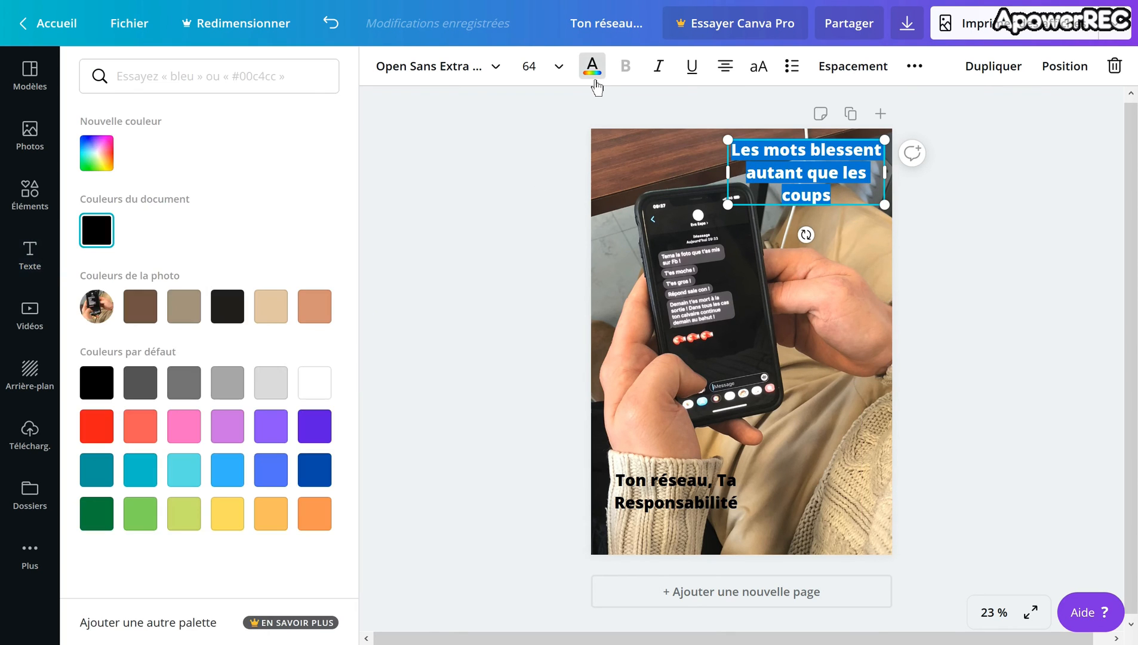
pyautogui.click(96, 425)
pyautogui.click(314, 388)
pyautogui.click(478, 435)
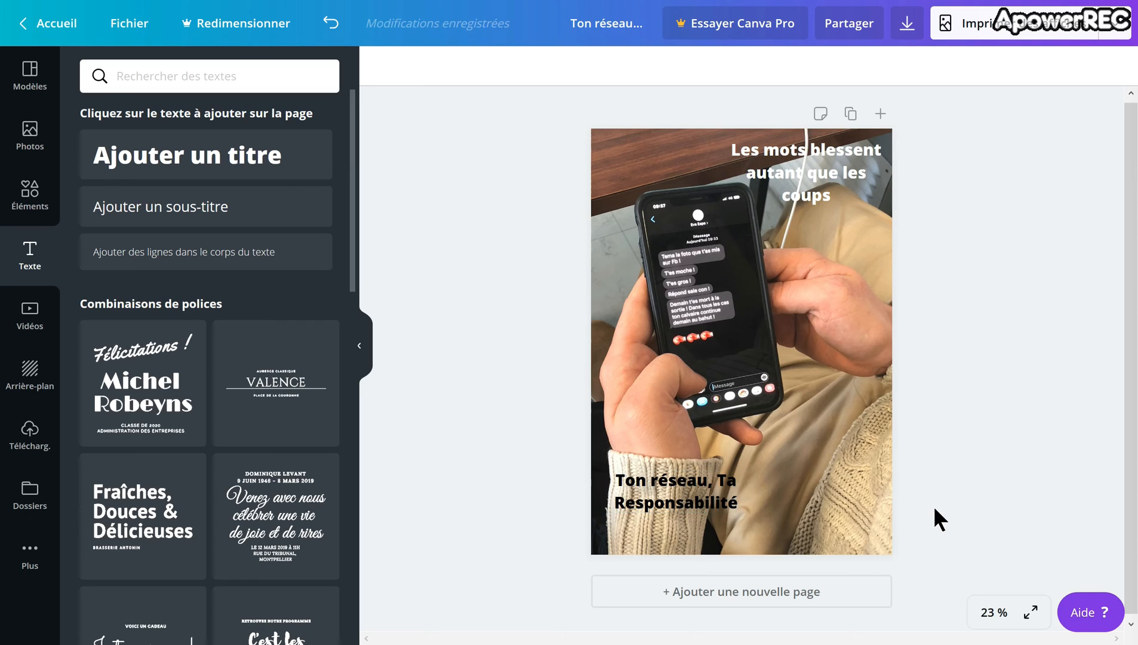
# Step: Open the poster's download options and set the file type to JPG
pyautogui.click(913, 35)
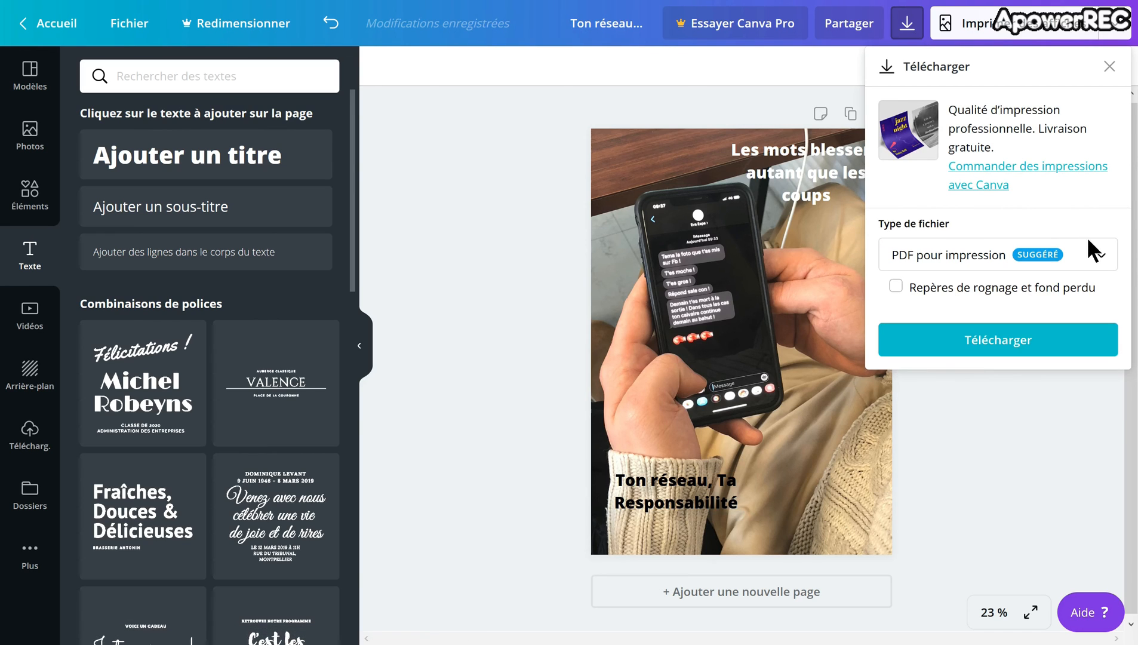
pyautogui.click(1105, 267)
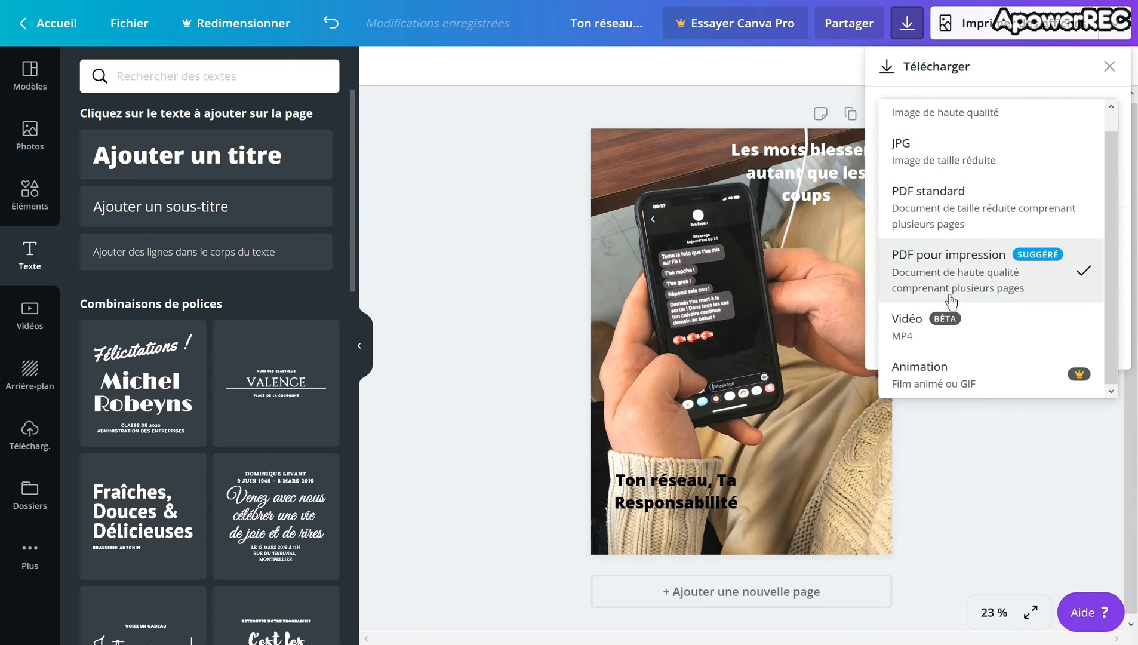
pyautogui.click(974, 275)
pyautogui.click(982, 345)
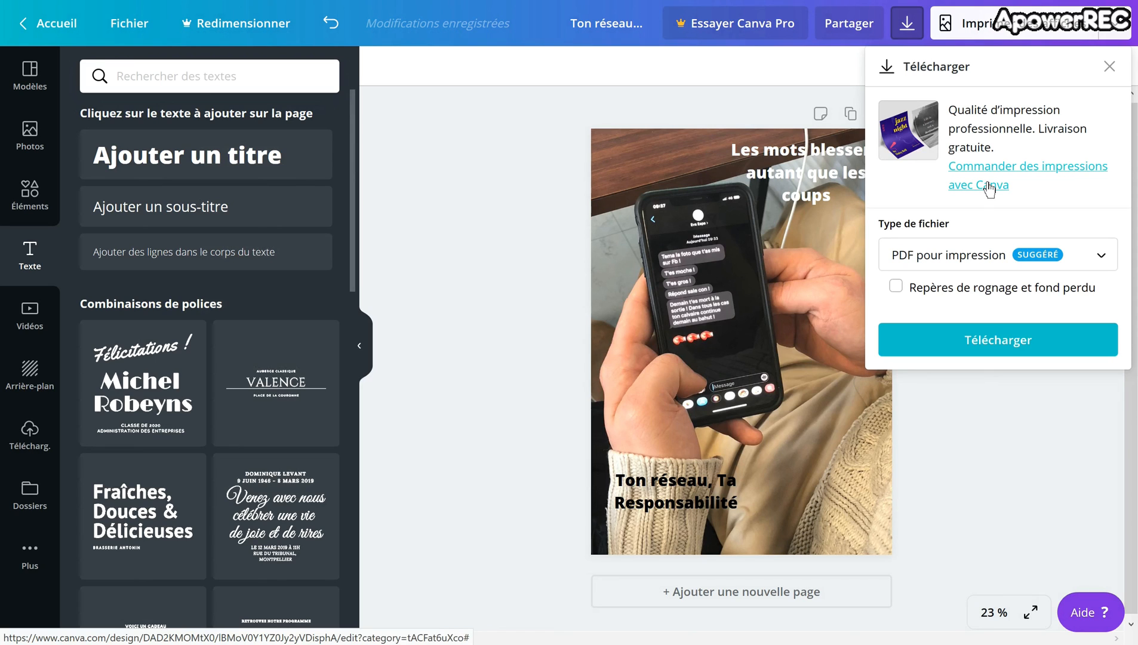
pyautogui.click(1077, 263)
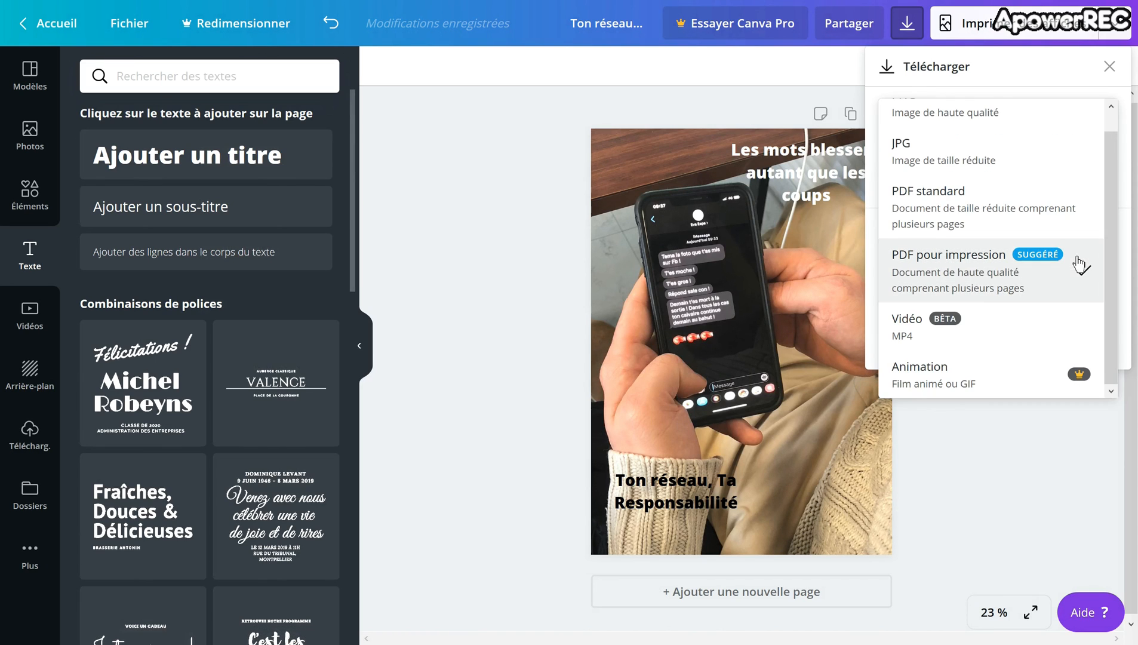
pyautogui.click(1015, 176)
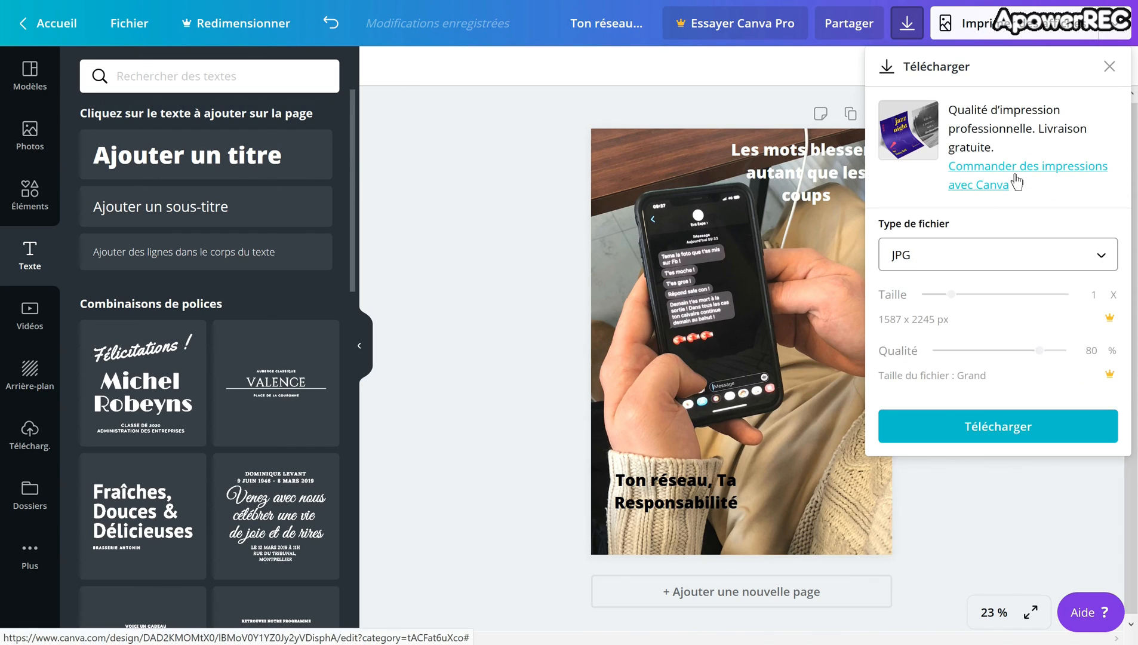
# Step: Download the poster and choose to save the JPG file instead of opening it in Photos
pyautogui.click(1031, 427)
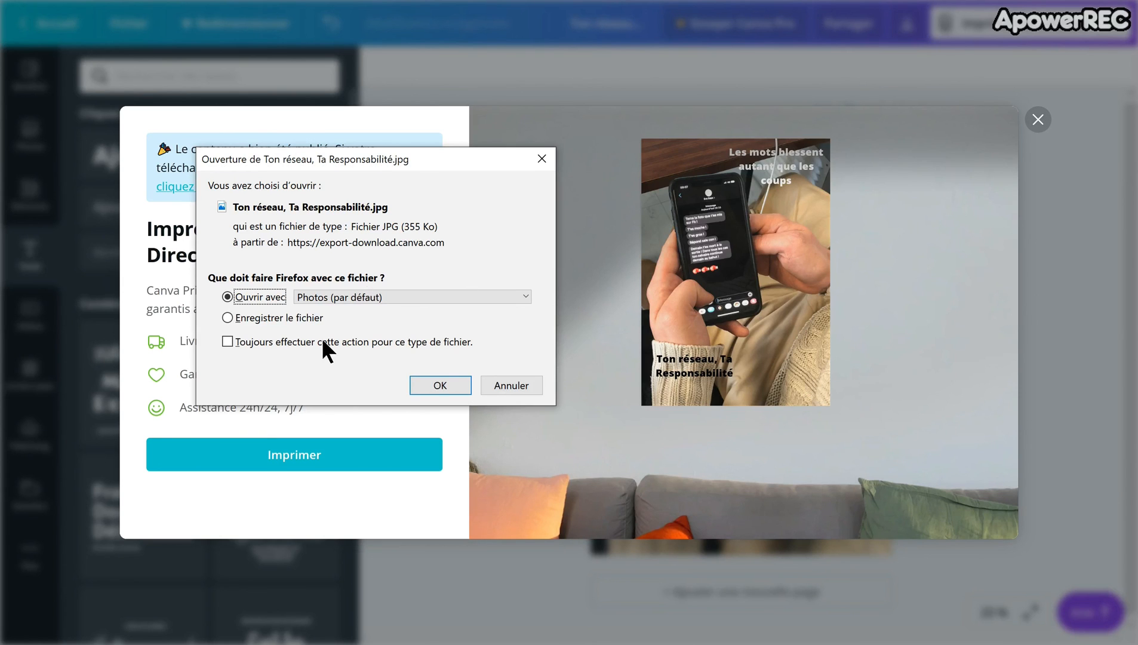
pyautogui.click(297, 316)
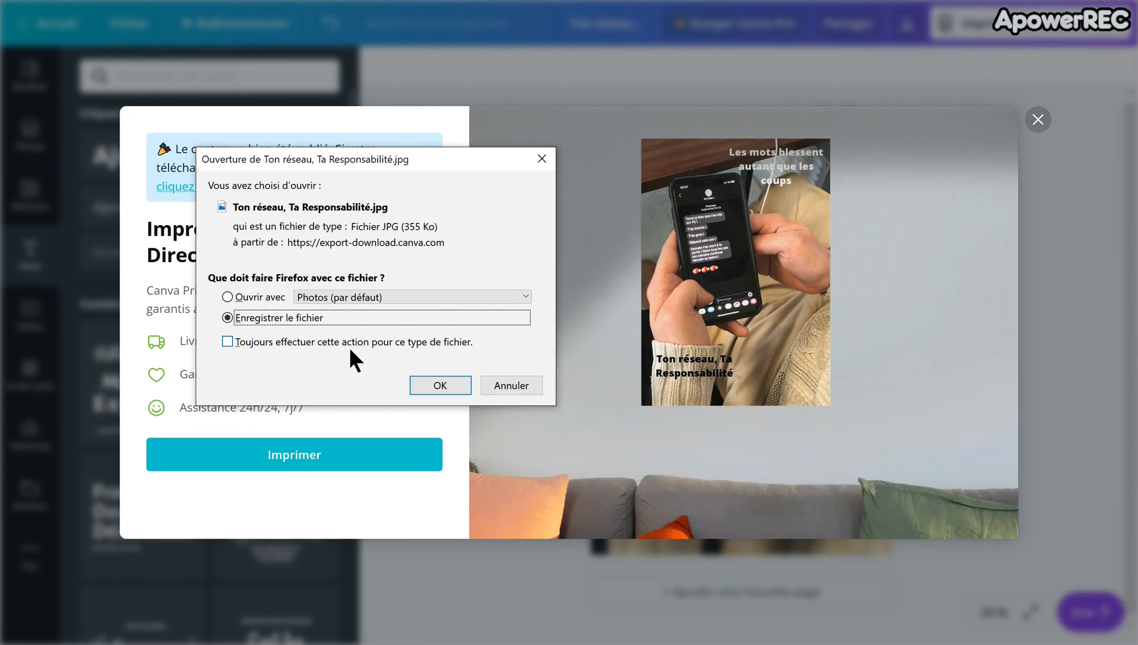
pyautogui.click(434, 384)
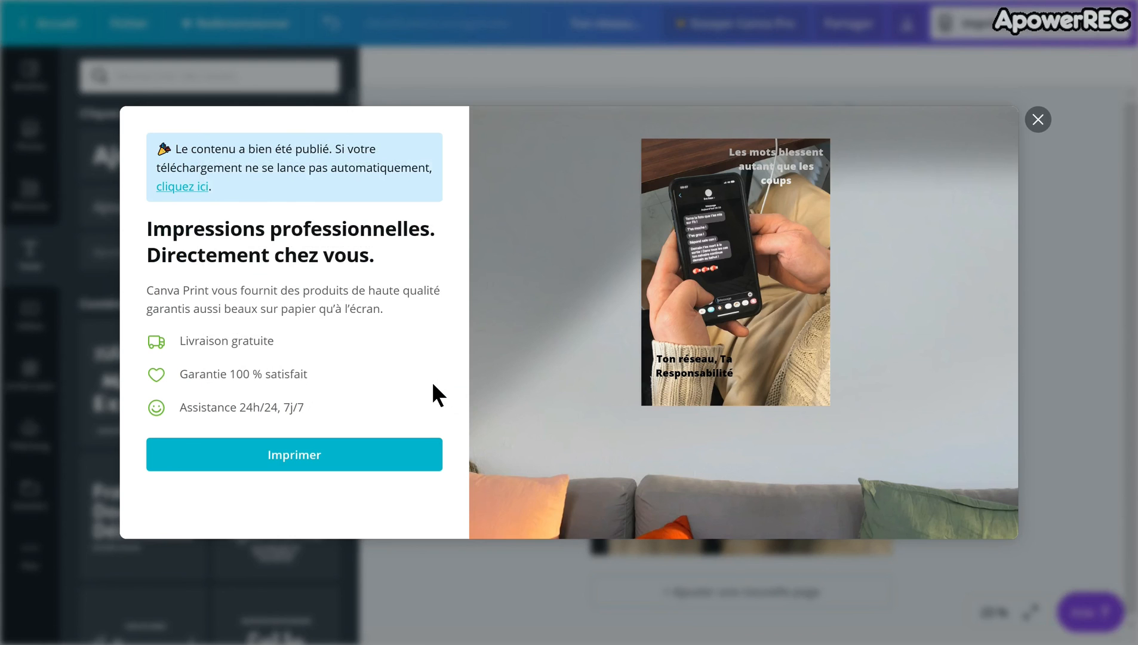